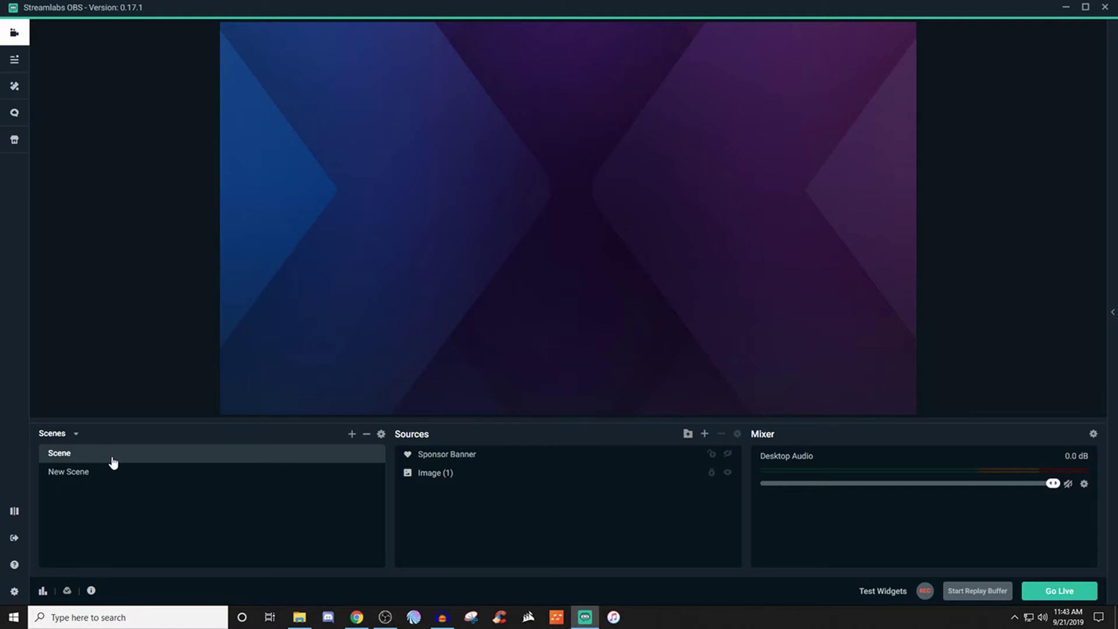
Briefly show and hide the existing banner, then add Sponsor Banner (1) as a separate new widget.
left_click(726, 455)
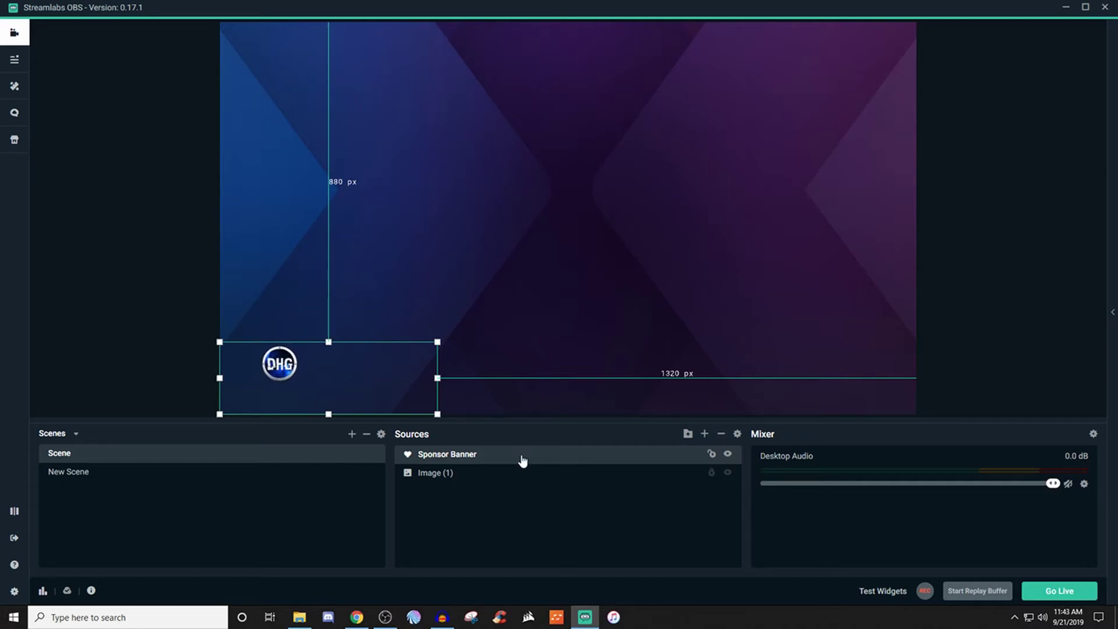
left_click(727, 454)
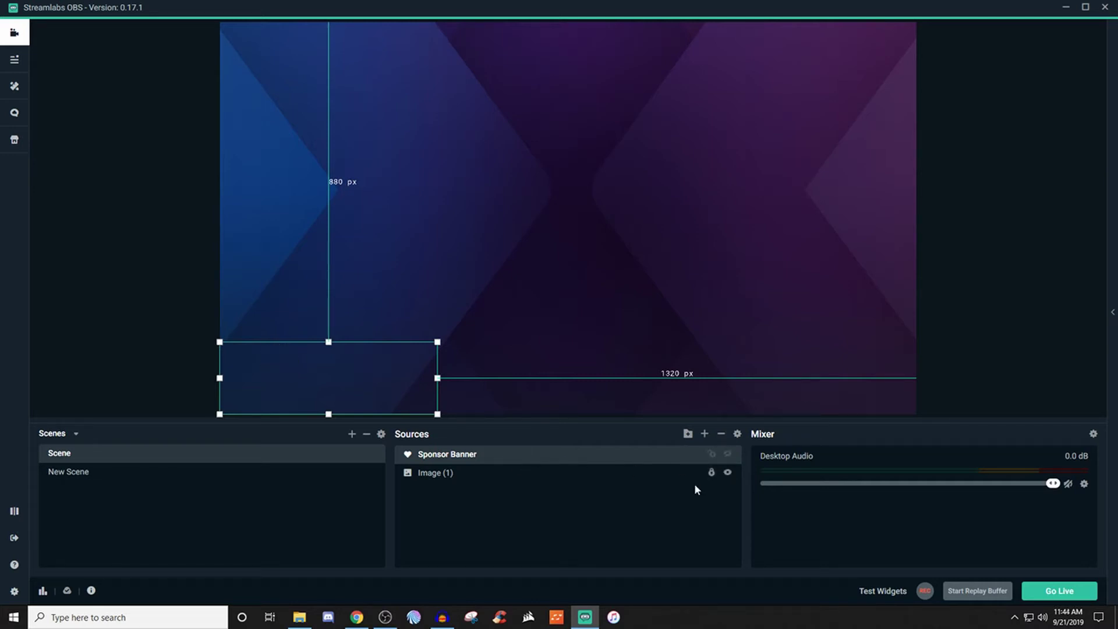
left_click(705, 434)
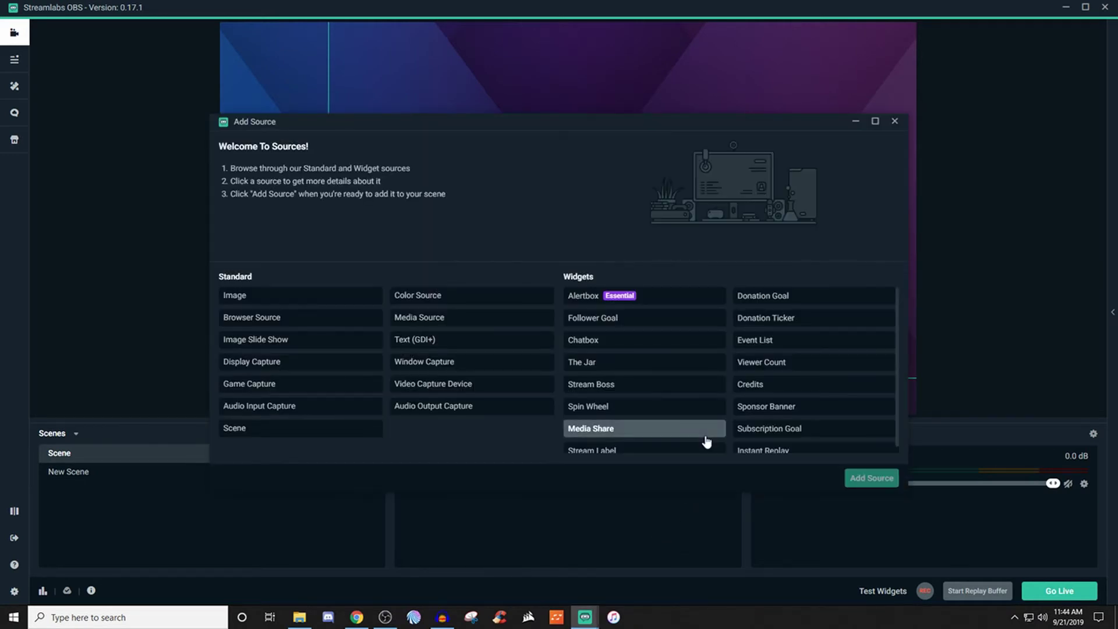
left_click(766, 410)
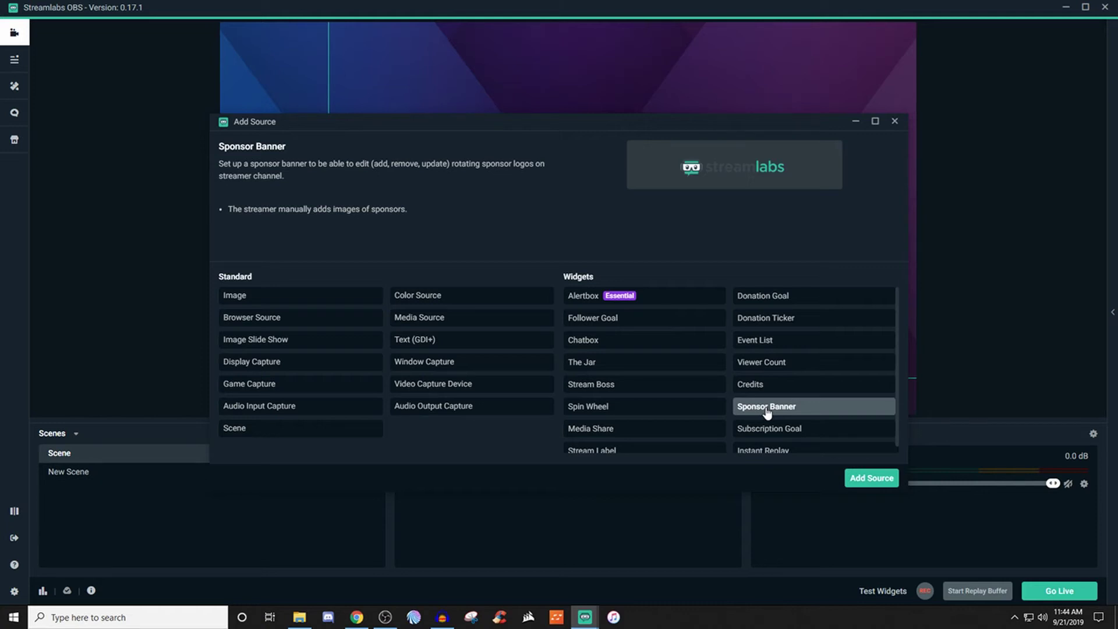
left_click(871, 477)
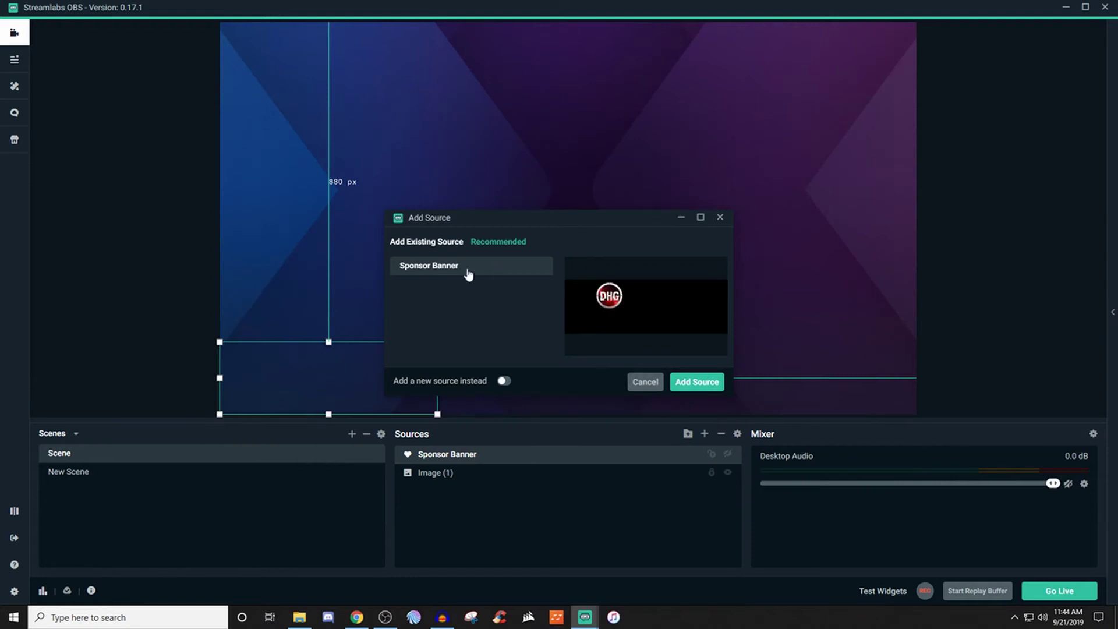
left_click(504, 382)
Create Sponsor Banner (1), try Double ad placement, then return it to Single.
left_click(695, 386)
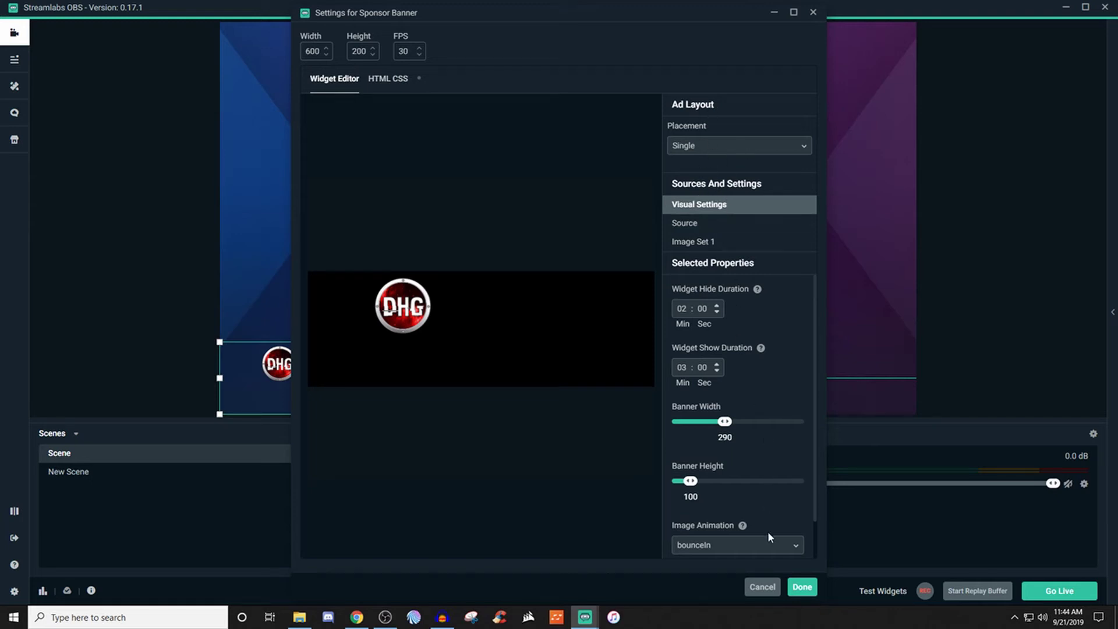
left_click(777, 149)
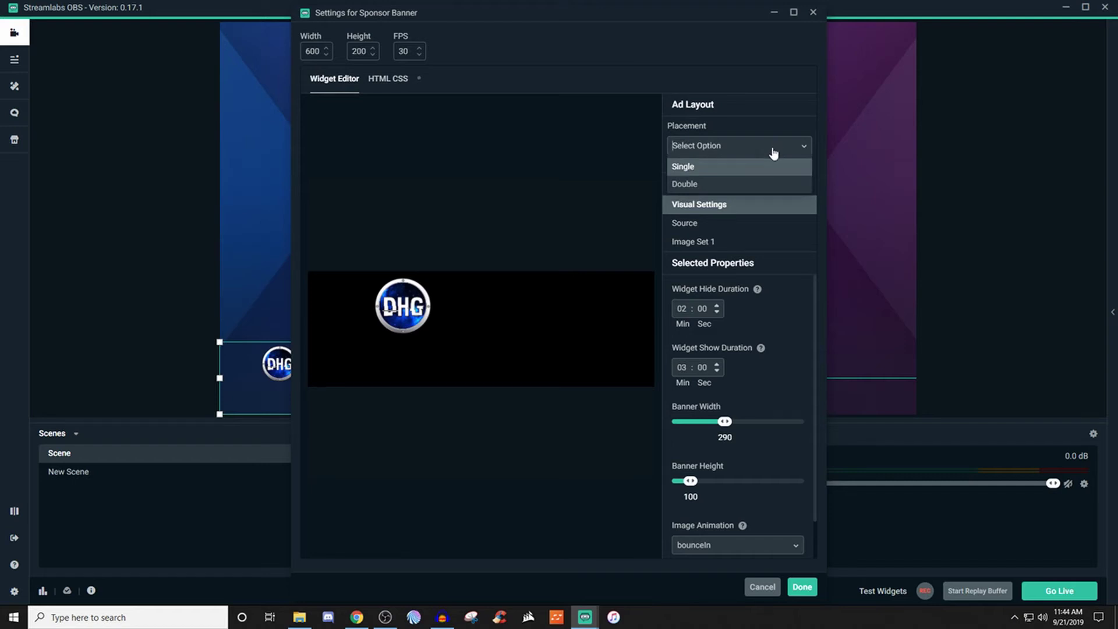
left_click(752, 183)
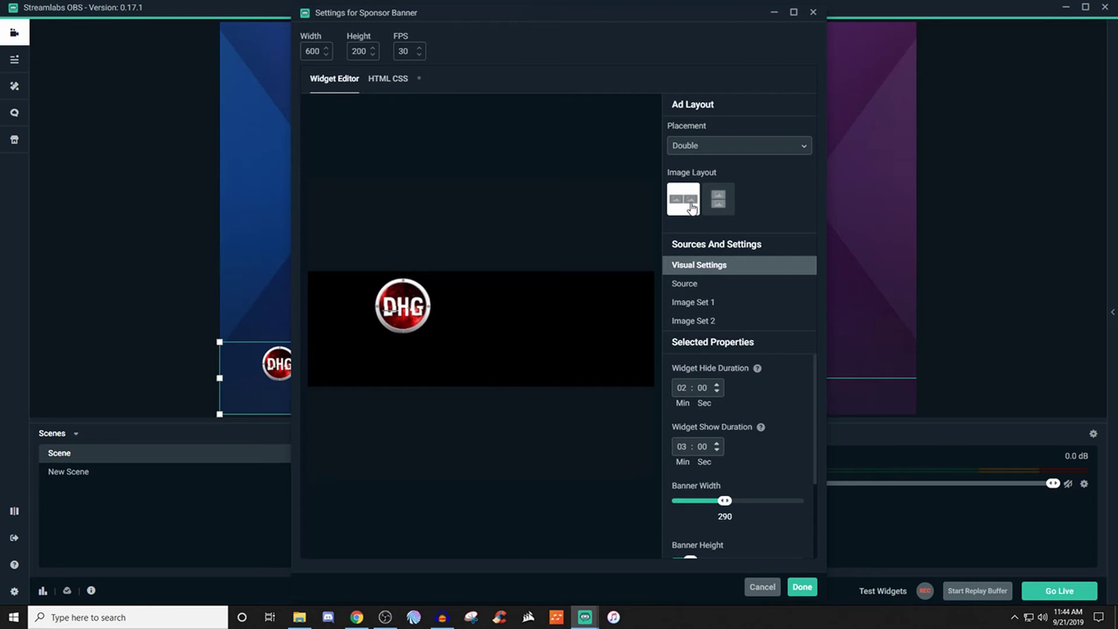
left_click(710, 149)
left_click(707, 170)
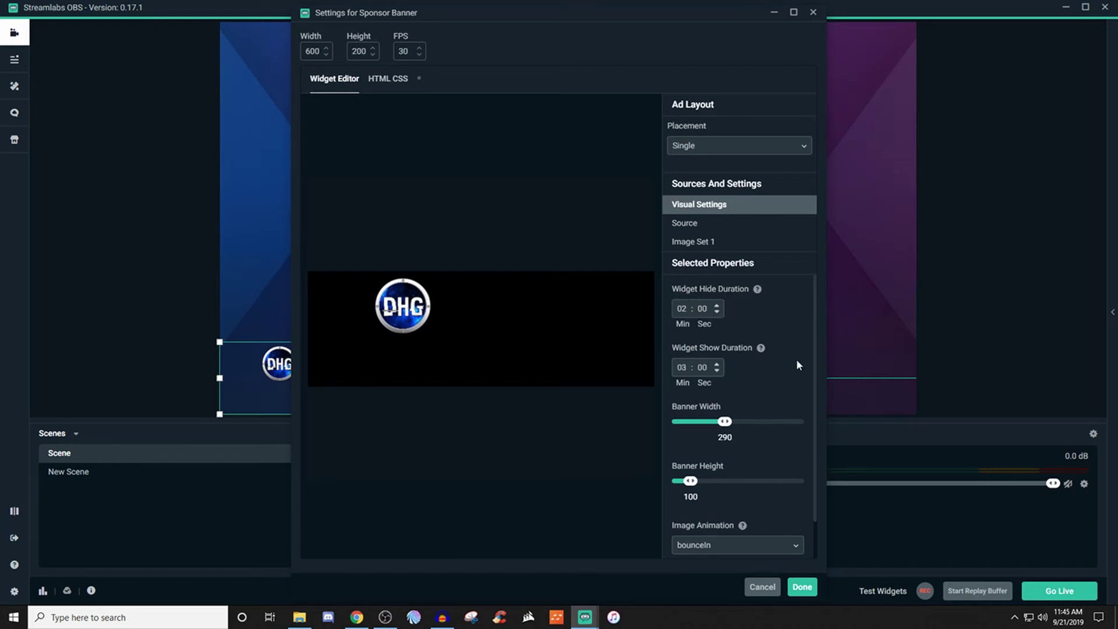
scroll(798, 365, "down", 2)
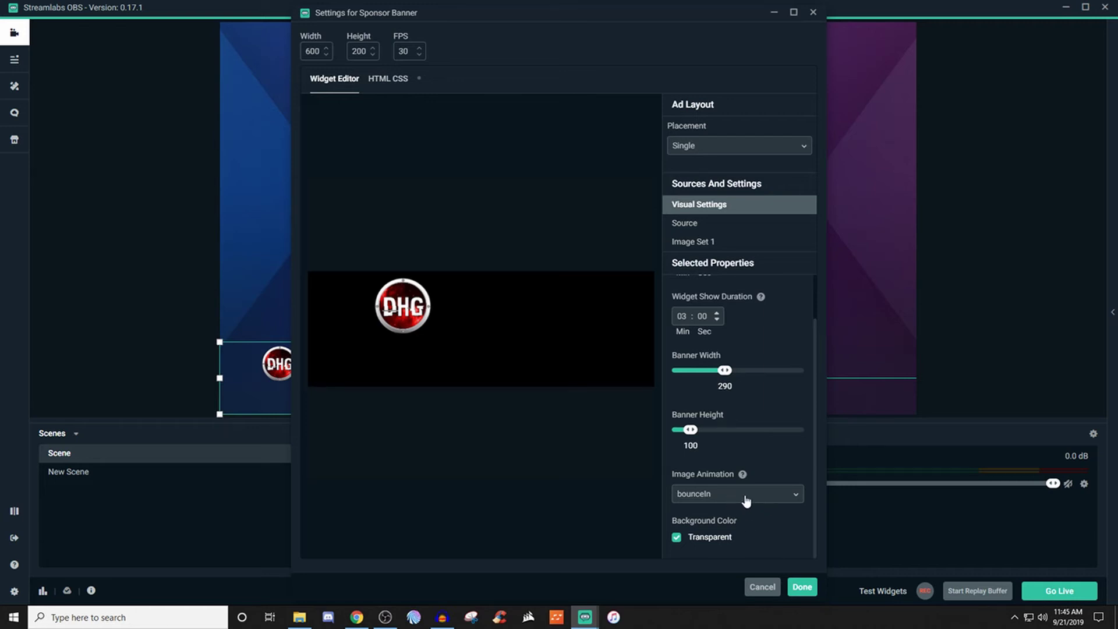
left_click(795, 500)
scroll(780, 452, "down", 5)
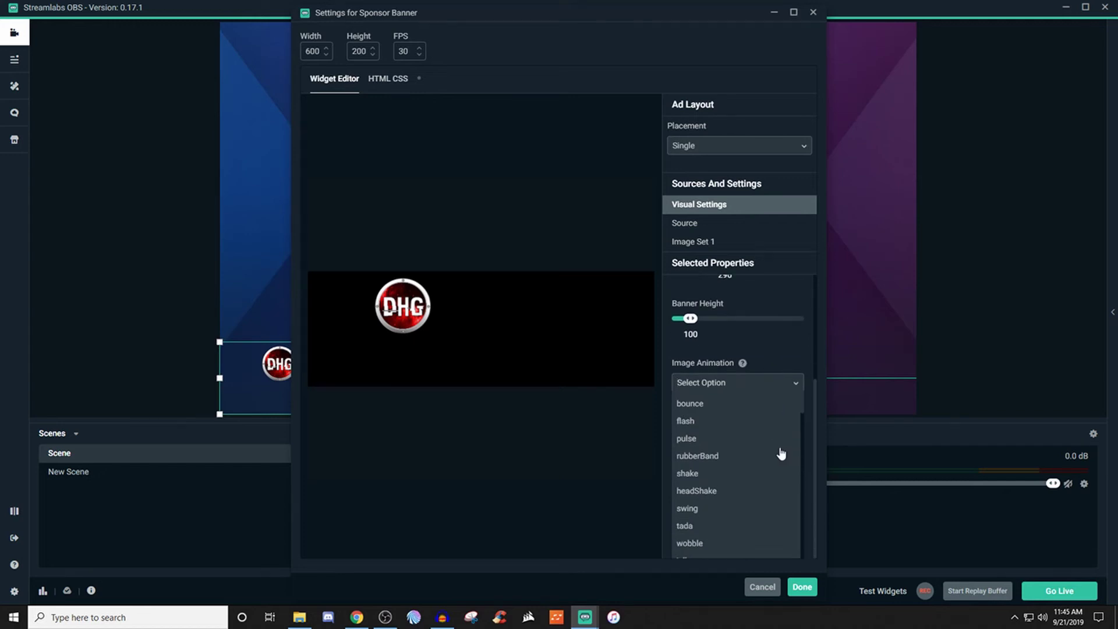
scroll(775, 460, "down", 7)
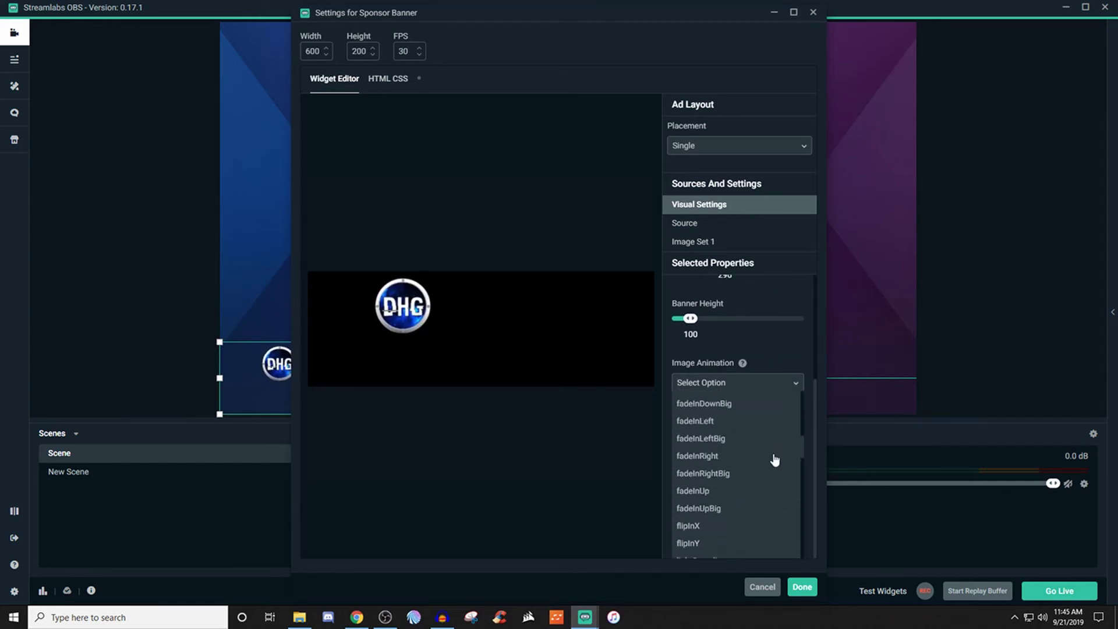
scroll(774, 459, "down", 4)
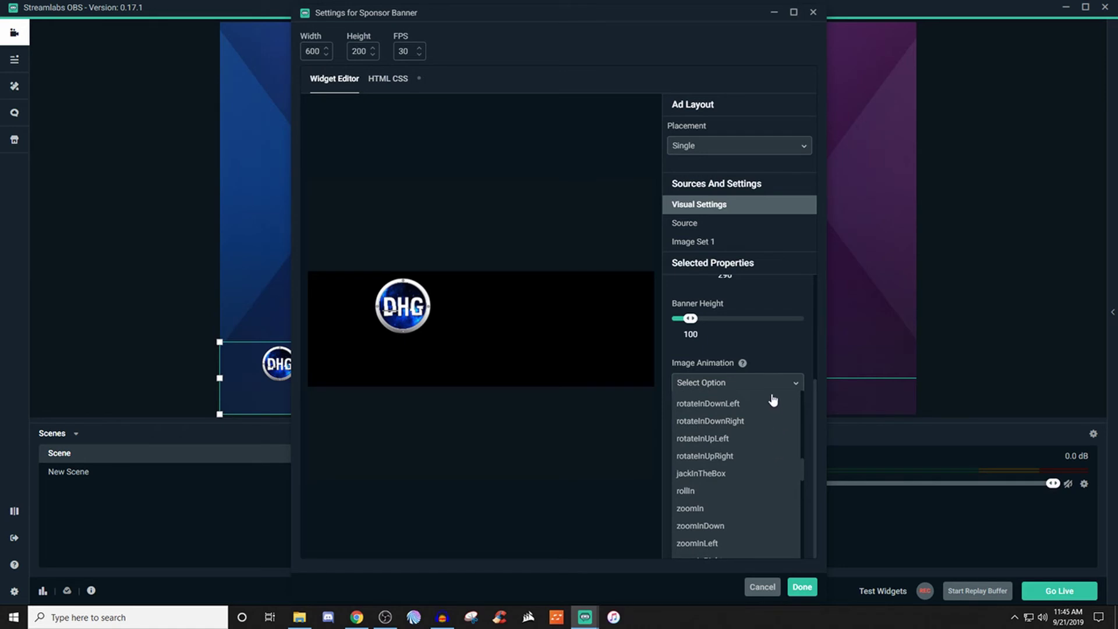
left_click(794, 382)
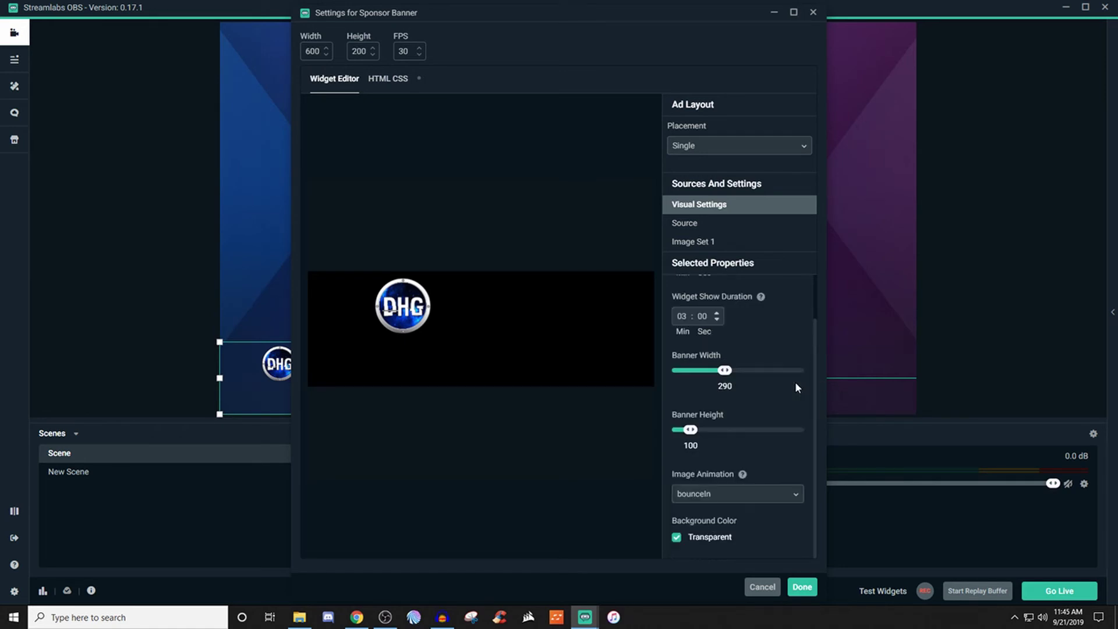
scroll(794, 382, "up", 1)
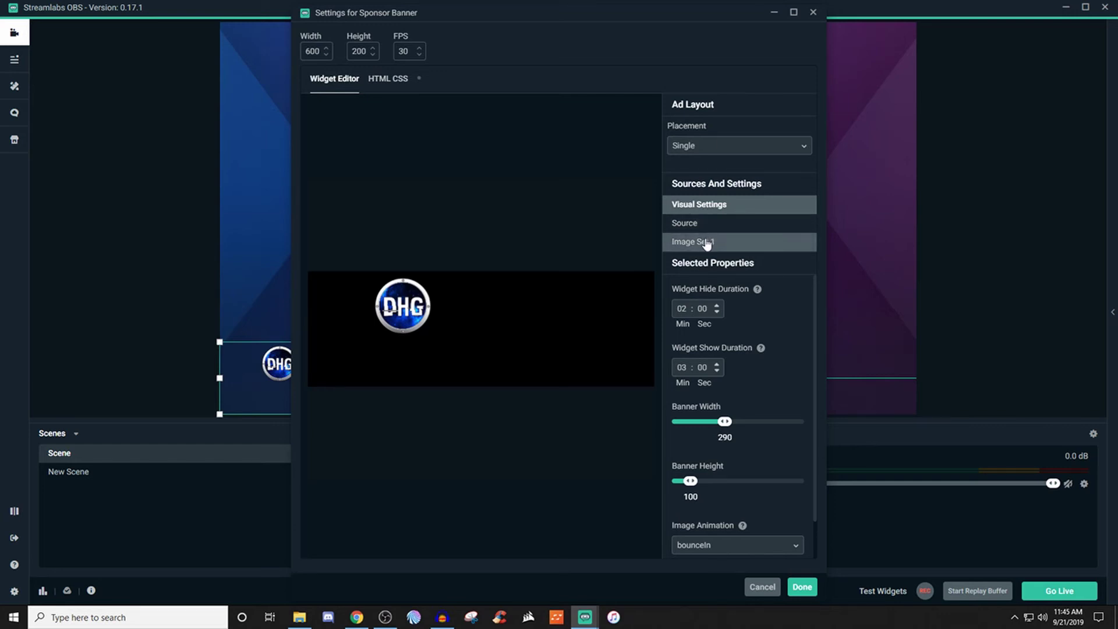
In Image Set 1, remove the extra image, set the blue DHG avatar logo as first image, and add a second slot.
left_click(707, 242)
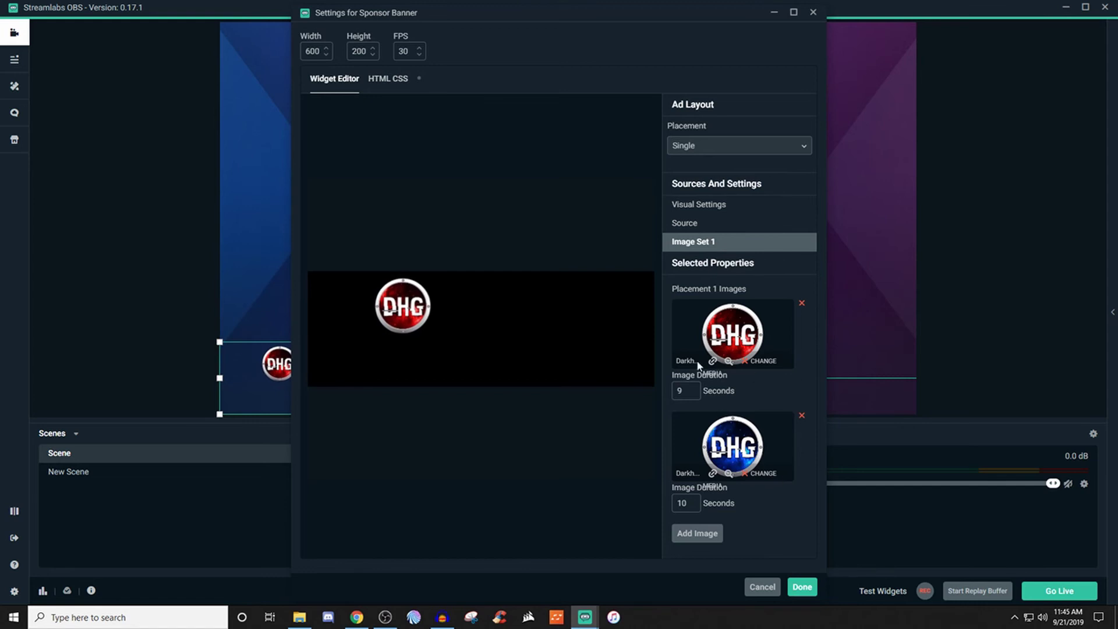
left_click(801, 416)
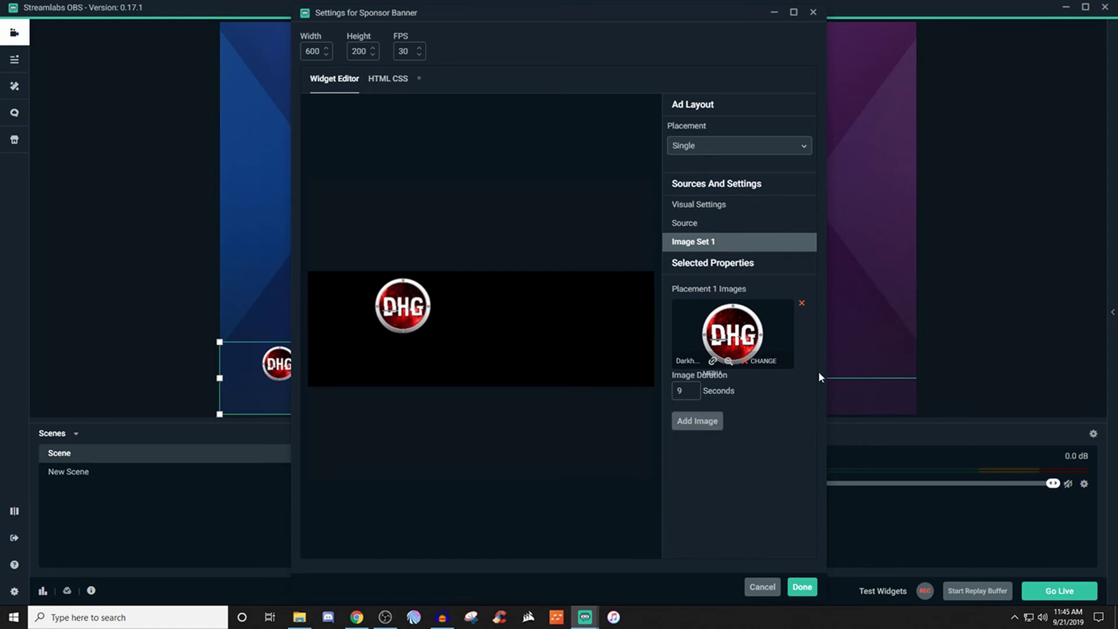
left_click(764, 361)
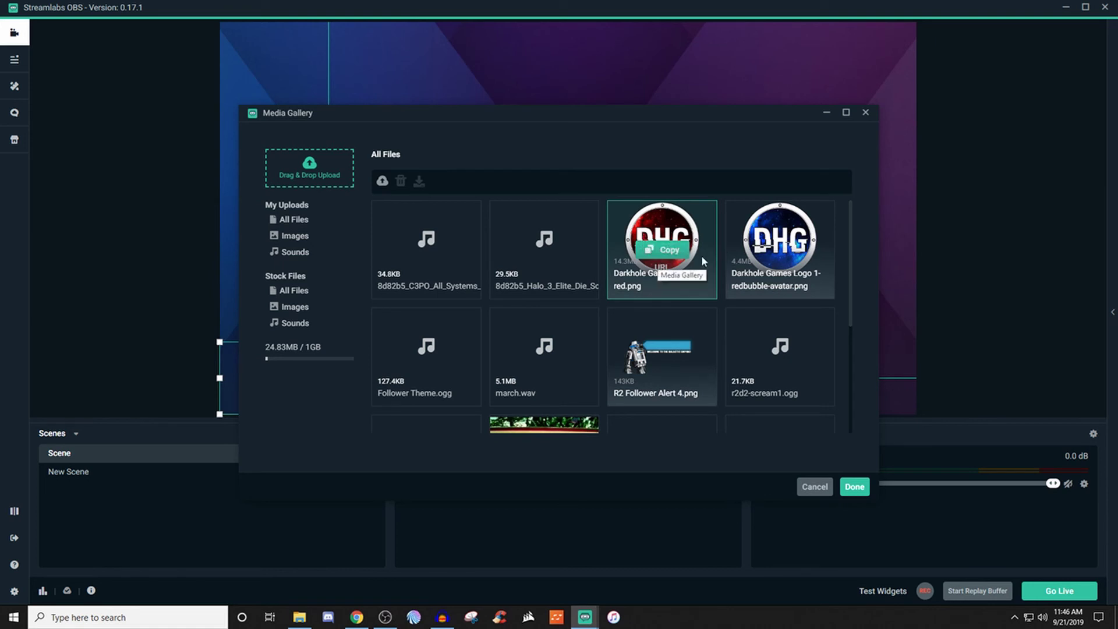
left_click(693, 277)
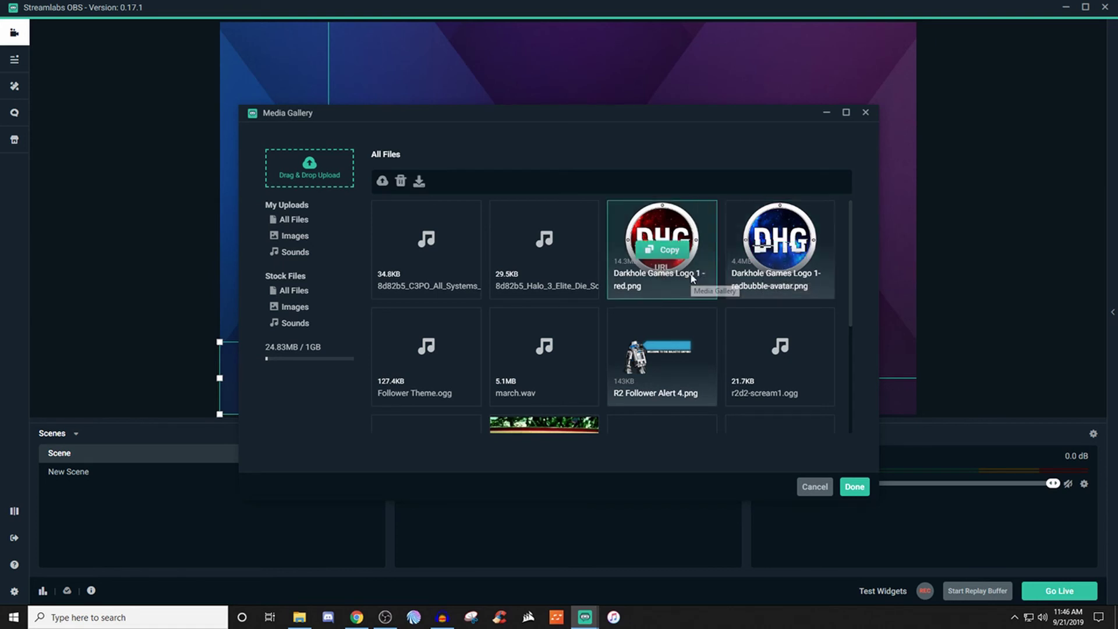
left_click(780, 256)
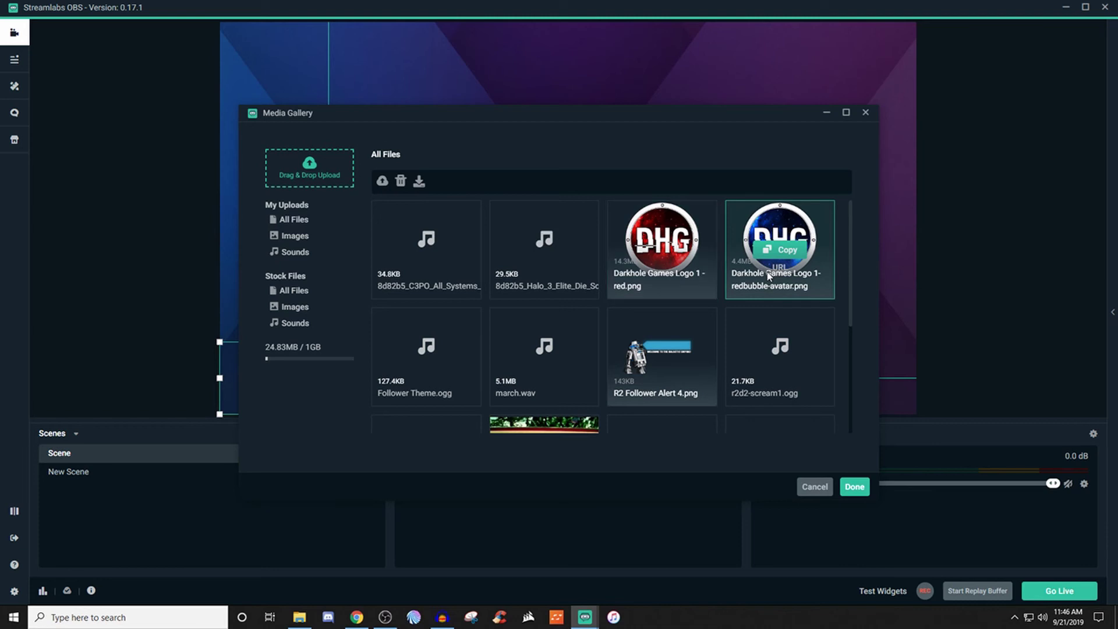
left_click(854, 486)
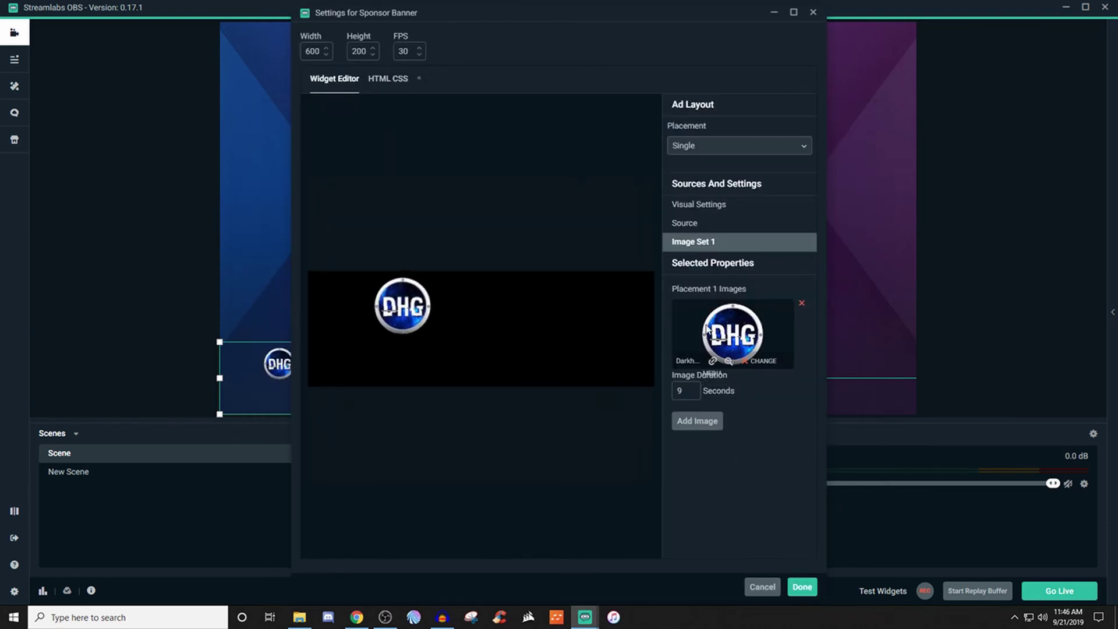
left_click(706, 422)
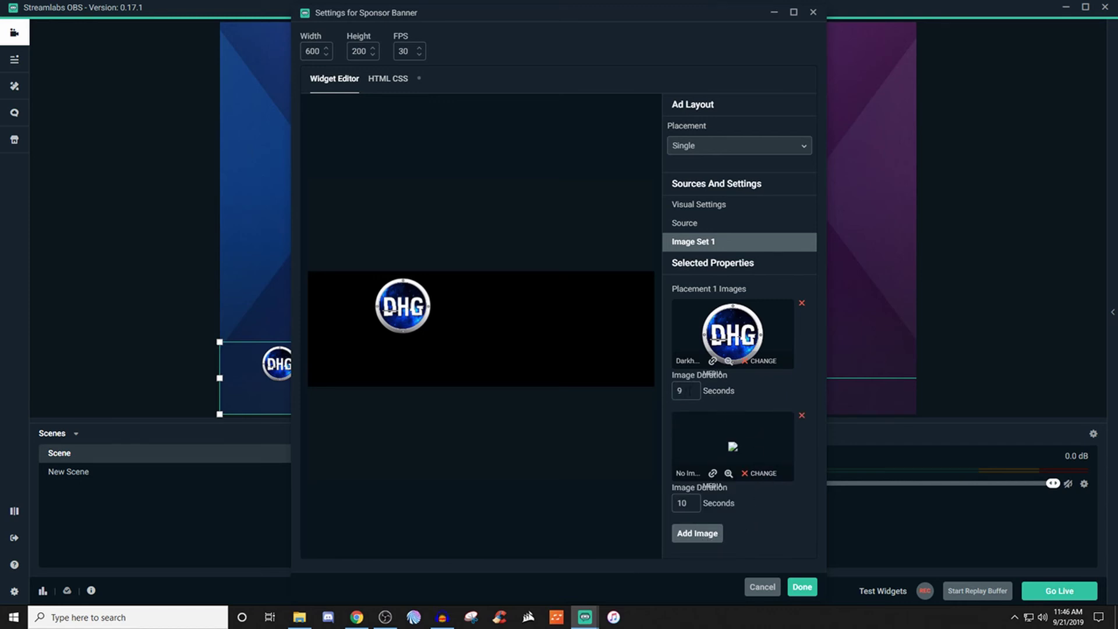
Set the second image slot to the red DHG logo.
left_click(764, 475)
left_click(674, 281)
left_click(854, 486)
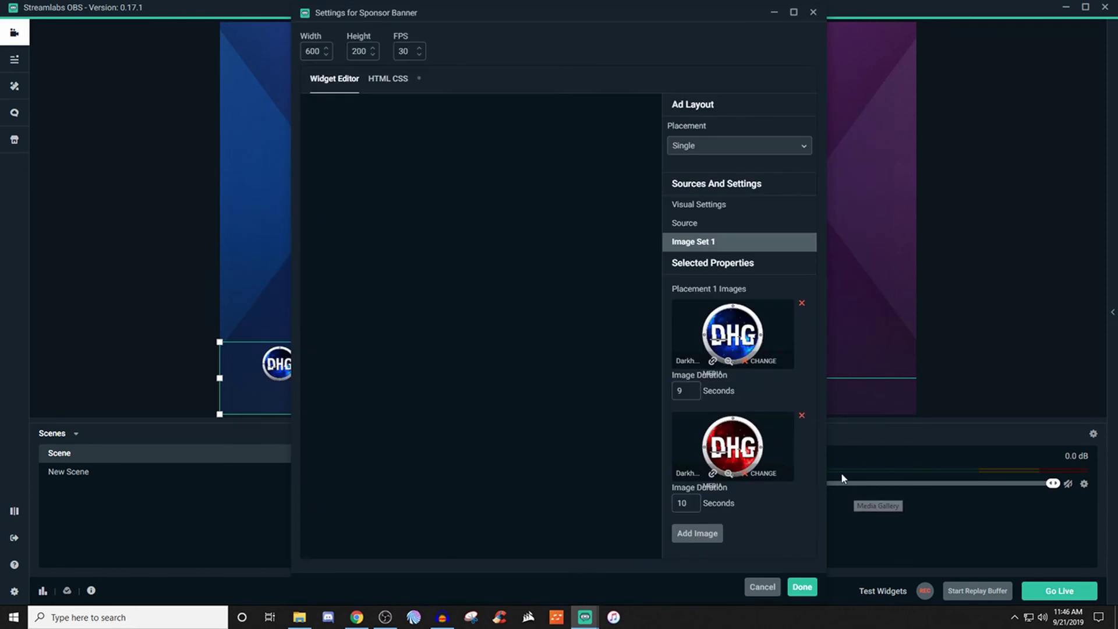
Add a third image, R2 Follower Alert 4.png, lasting 12 seconds.
left_click(699, 534)
scroll(736, 471, "down", 2)
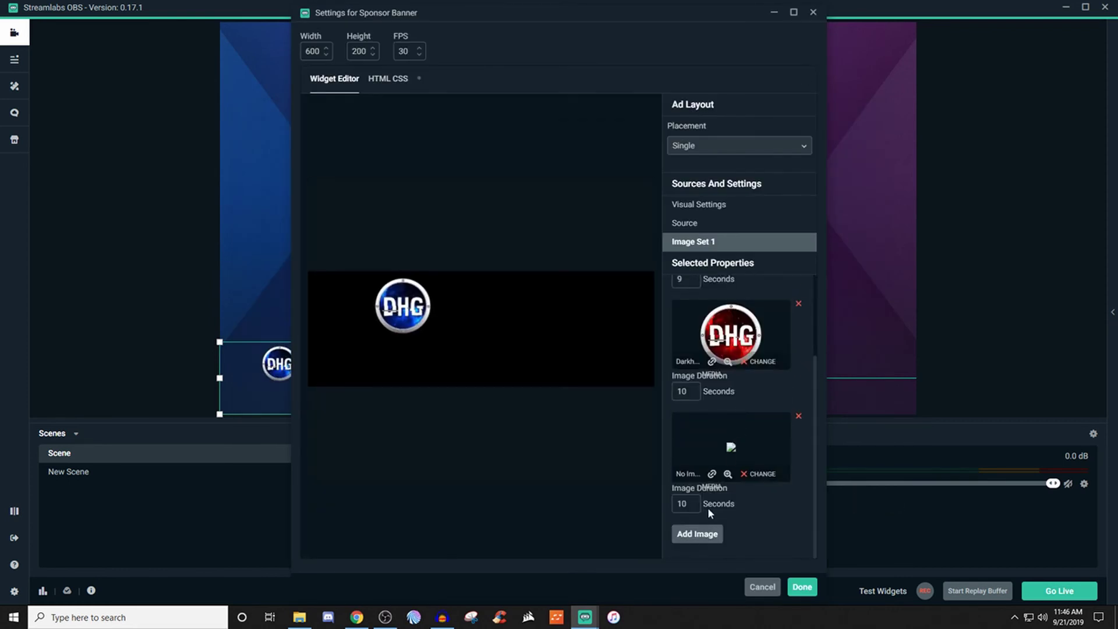
left_click(767, 474)
left_click(646, 356)
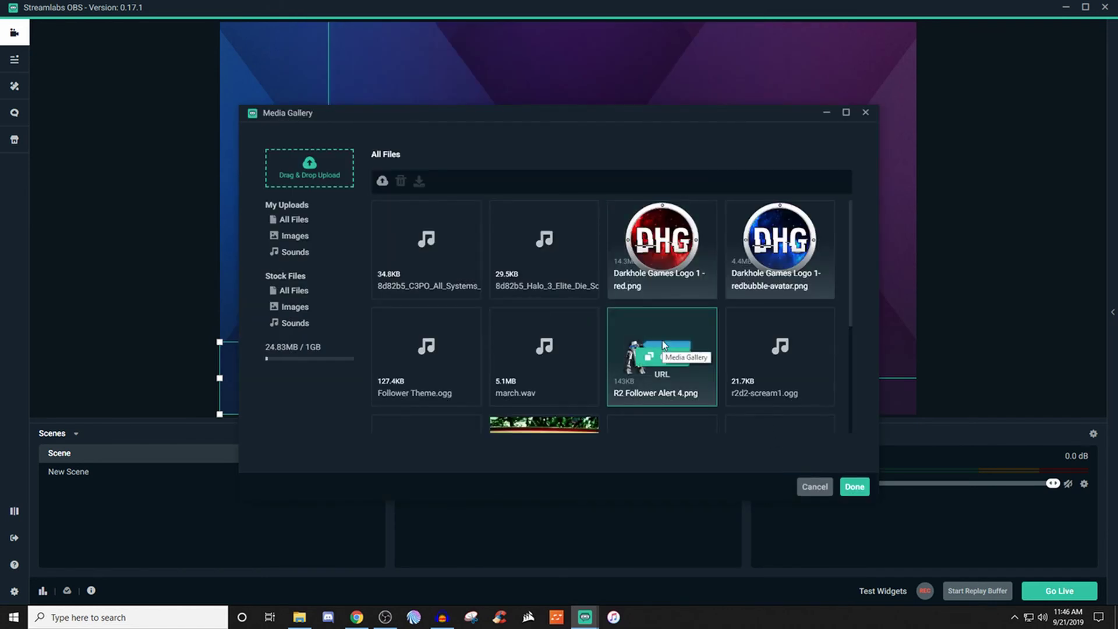
left_click(854, 487)
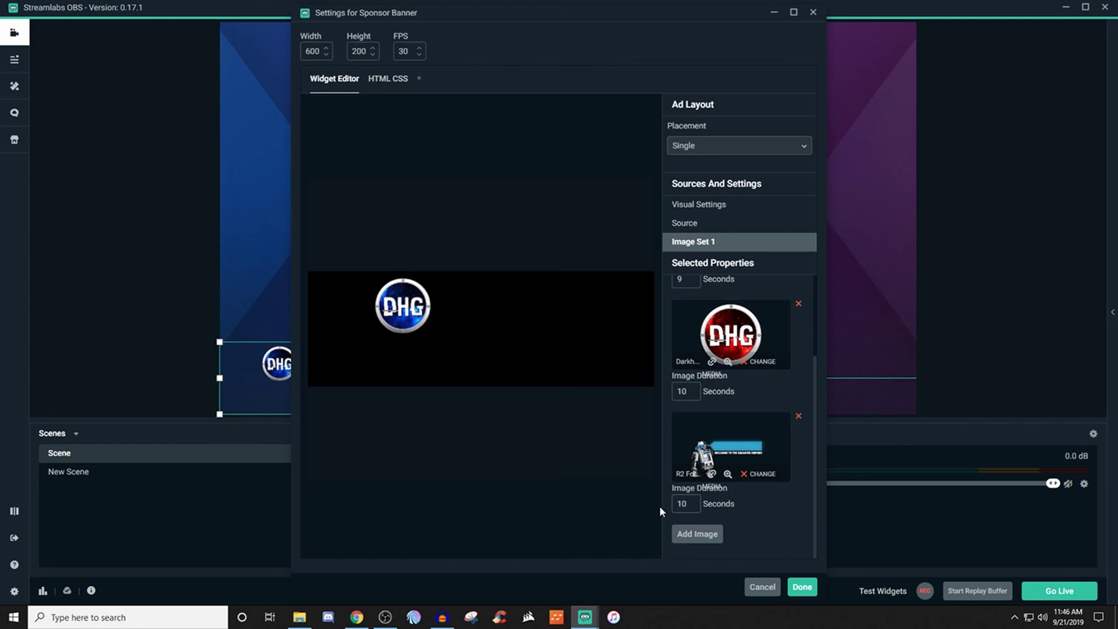
type("12")
type("2")
scroll(779, 469, "up", 2)
scroll(785, 466, "down", 1)
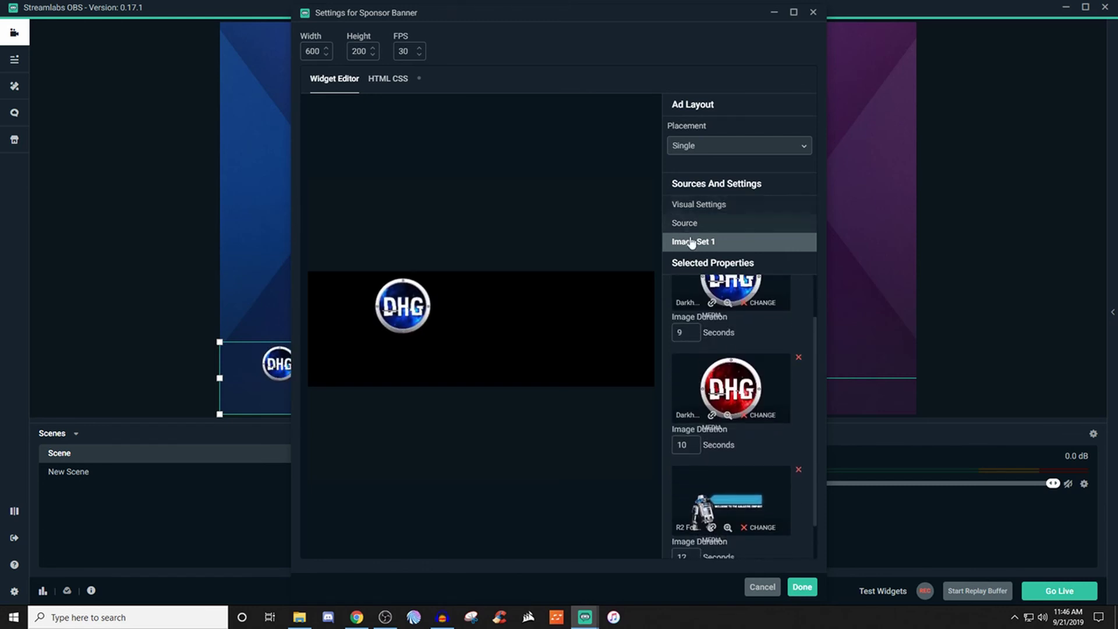
Refresh the banner's cached page under Source options and save the settings.
left_click(705, 223)
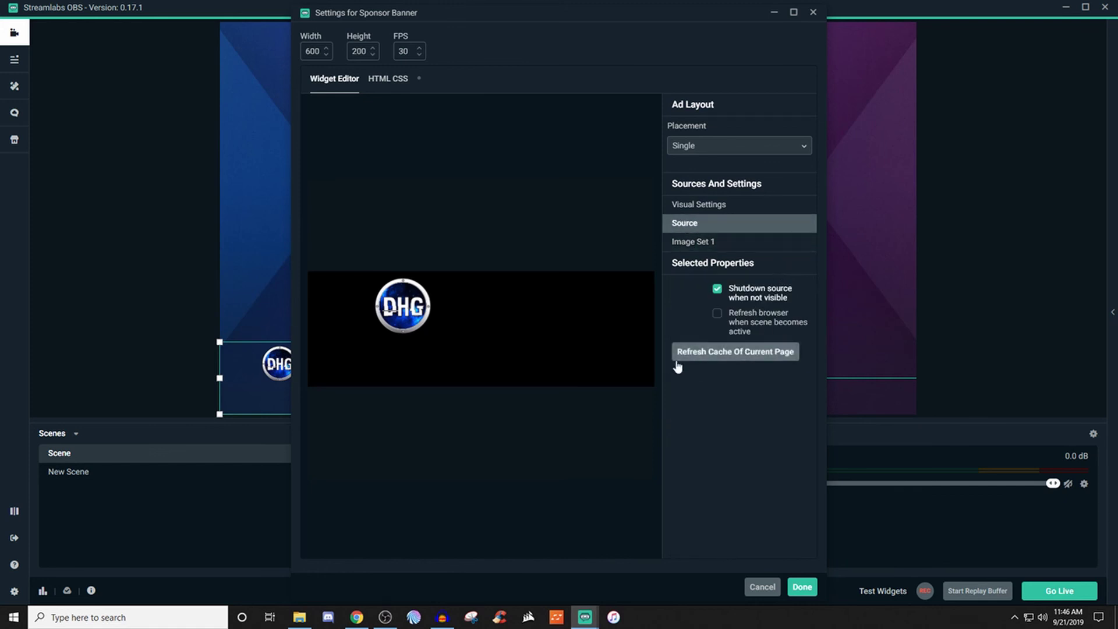
left_click(753, 364)
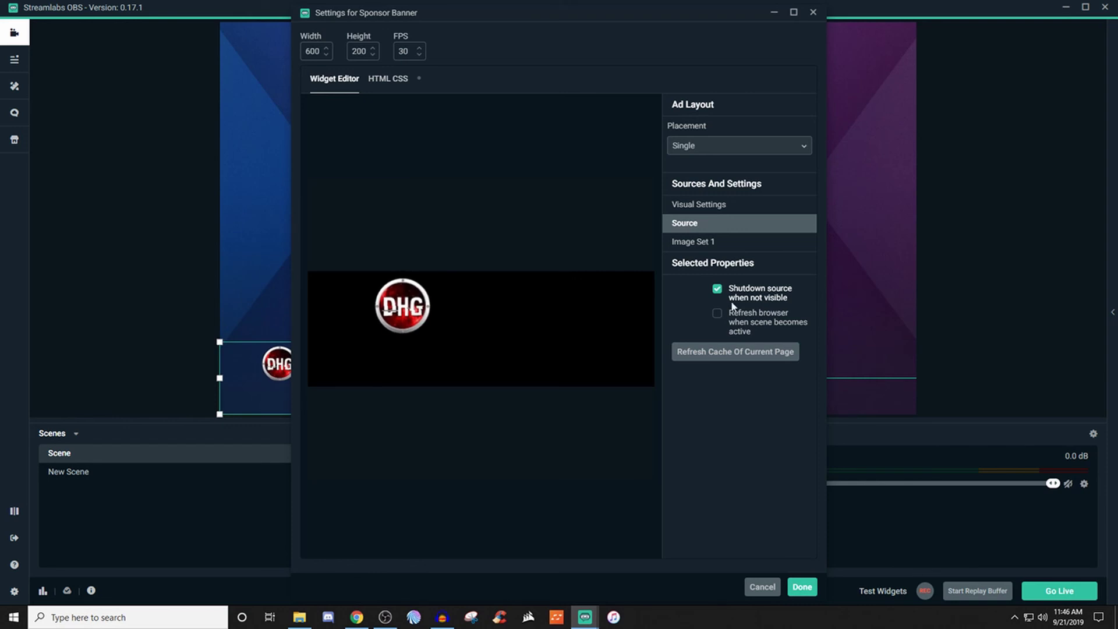
left_click(793, 590)
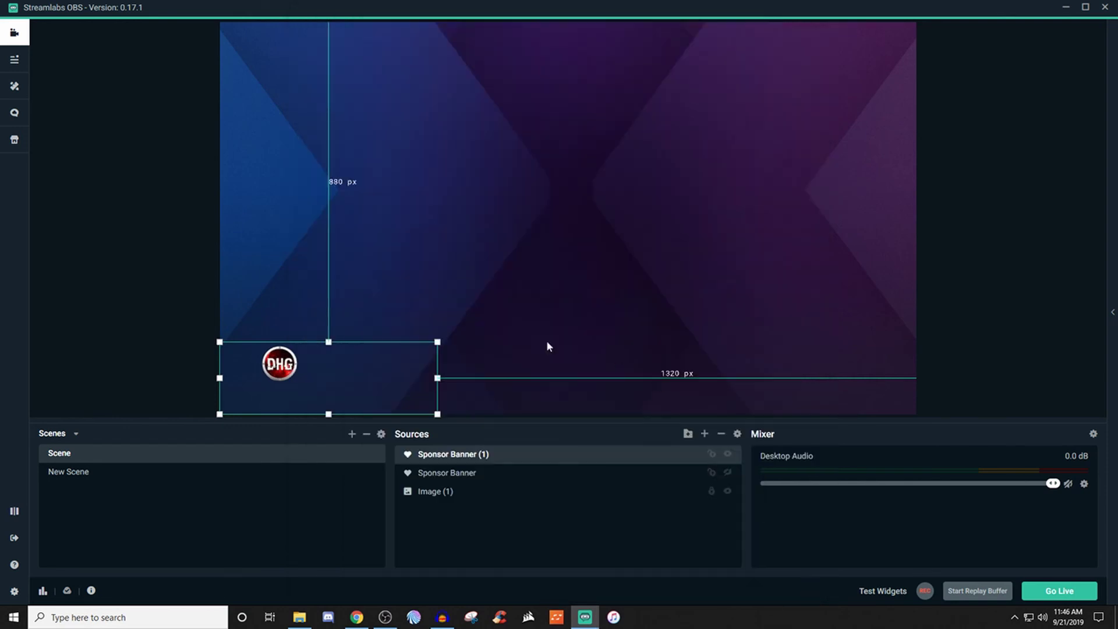
Drag Sponsor Banner (1)'s top-right handle outward to enlarge it in the lower left.
left_click_drag(432, 343, 608, 284)
left_click(82, 291)
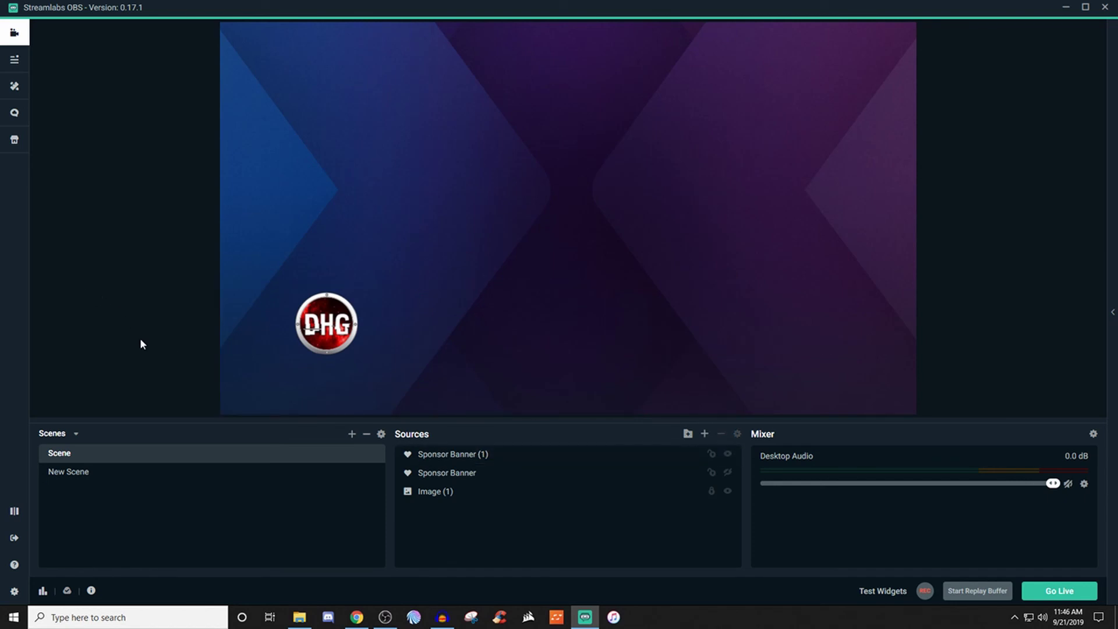